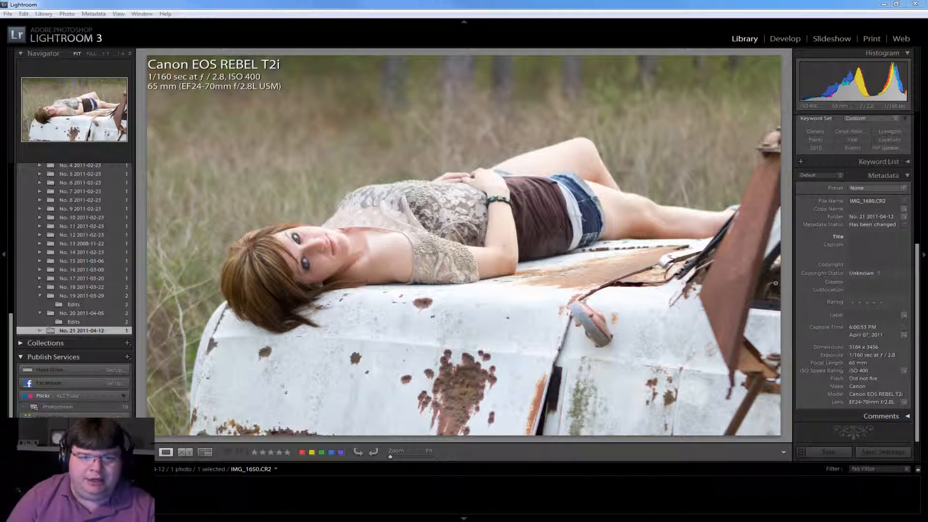
Bring IMG_1650.CR2 into the Develop module and open its Lens Corrections settings.
{"action": "left_click", "coordinate": [787, 40]}
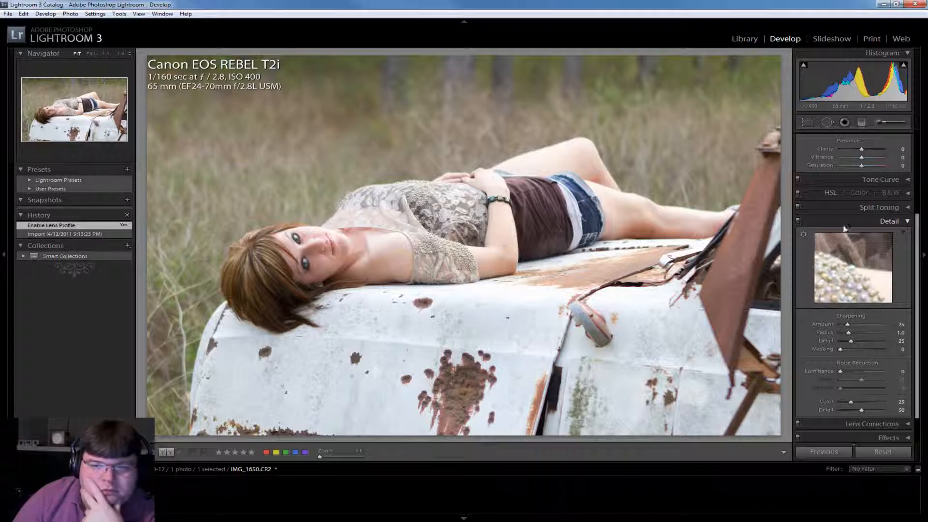
{"action": "scroll", "coordinate": [898, 136], "scroll_direction": "up", "scroll_amount": 3}
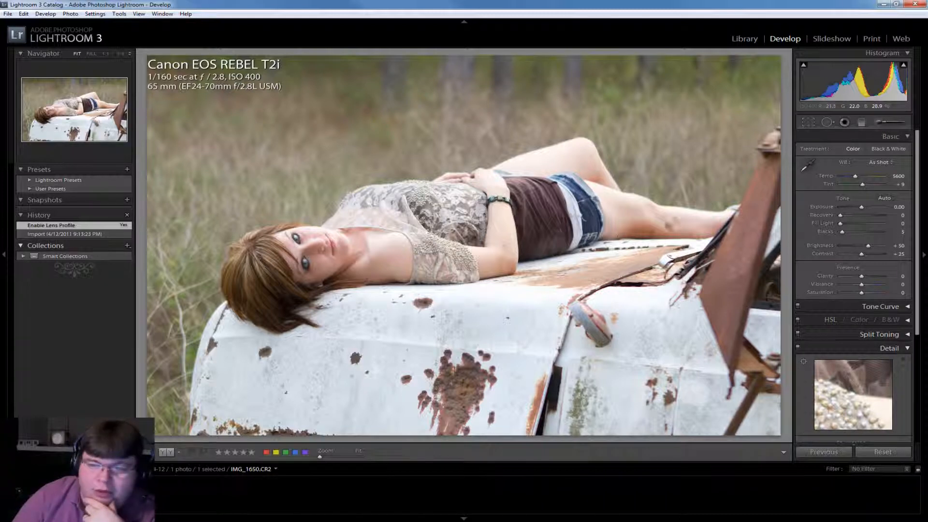
{"action": "scroll", "coordinate": [909, 248], "scroll_direction": "down", "scroll_amount": 2}
{"action": "scroll", "coordinate": [909, 249], "scroll_direction": "down", "scroll_amount": 3}
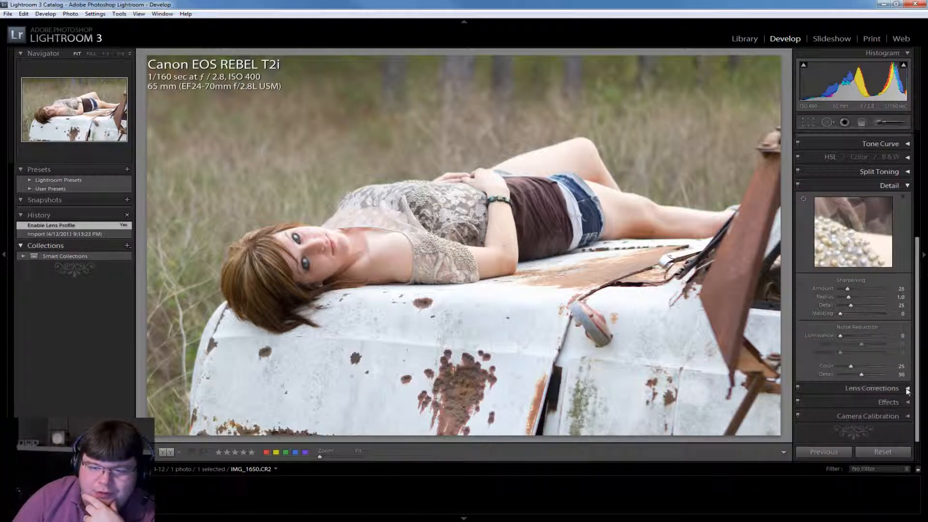
{"action": "left_click", "coordinate": [908, 389]}
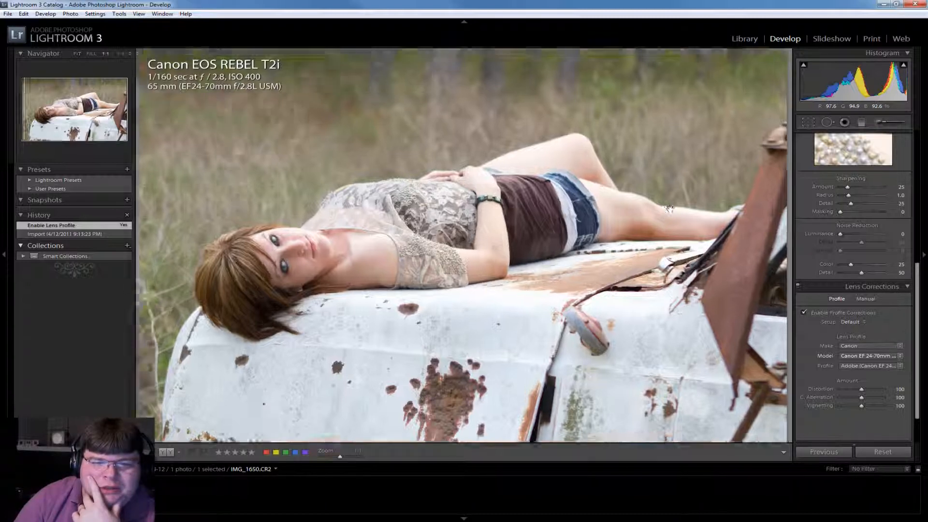
Set a custom white balance by sampling the grey lamp housing on the truck's hood as the neutral target.
{"action": "left_click", "coordinate": [671, 211]}
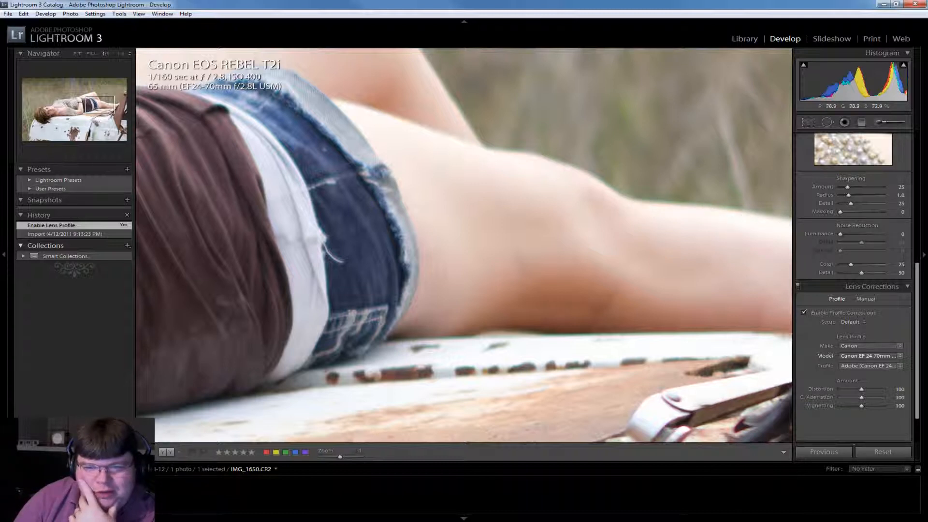
{"action": "left_click_drag", "start_coordinate": [469, 137], "coordinate": [633, 345]}
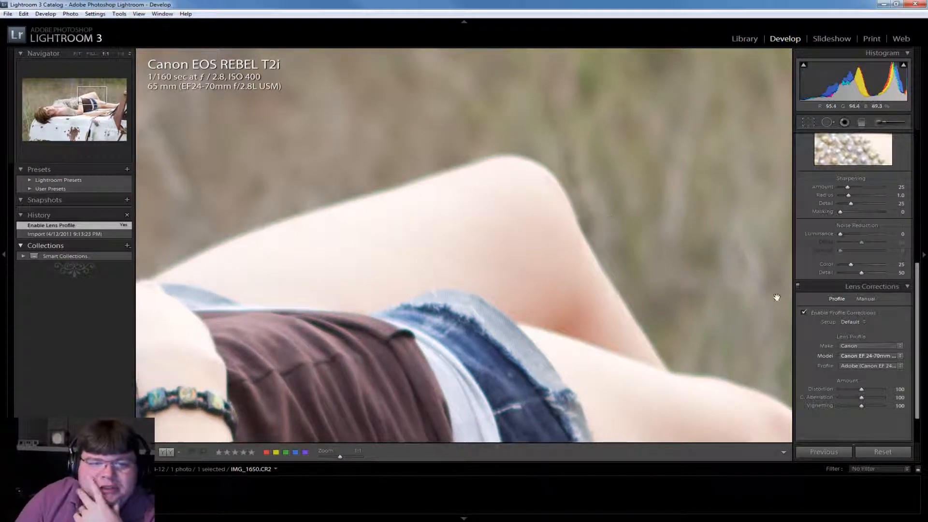
{"action": "left_click", "coordinate": [719, 267]}
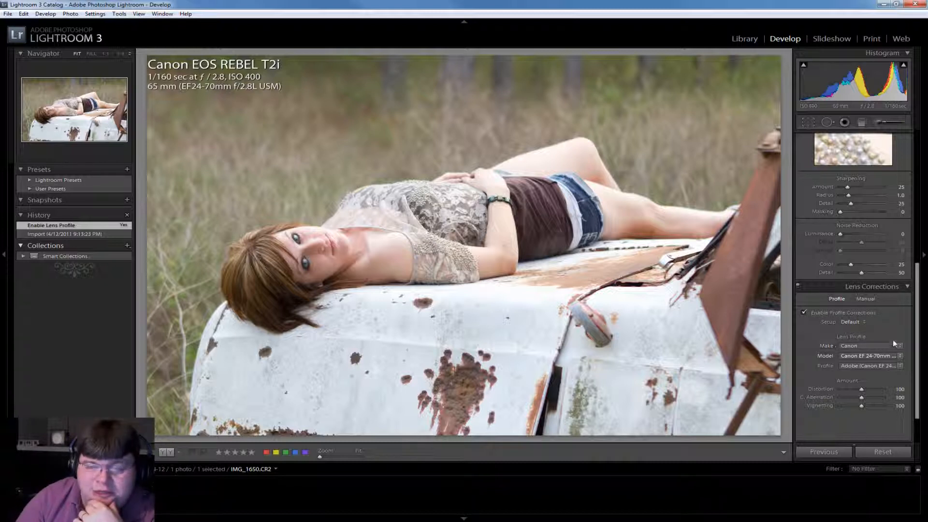
{"action": "left_click_drag", "start_coordinate": [917, 318], "coordinate": [903, 141]}
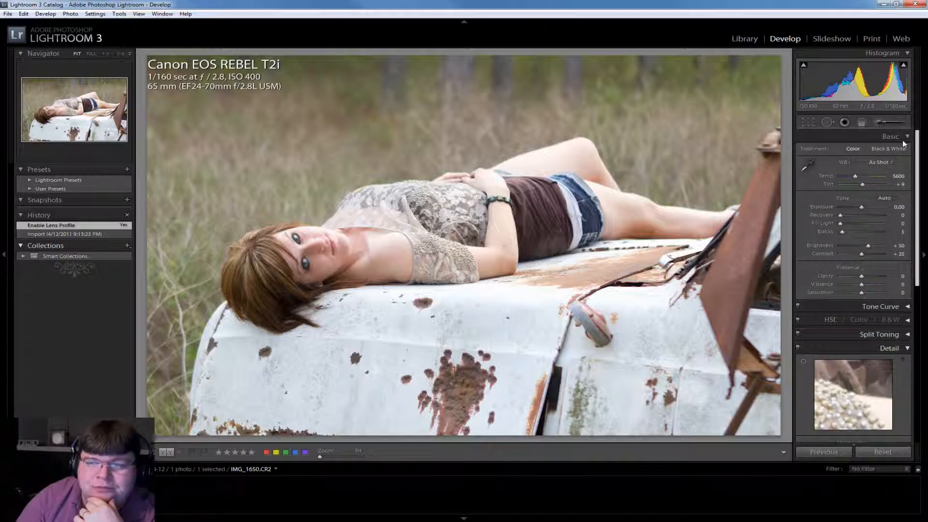
{"action": "left_click", "coordinate": [808, 164]}
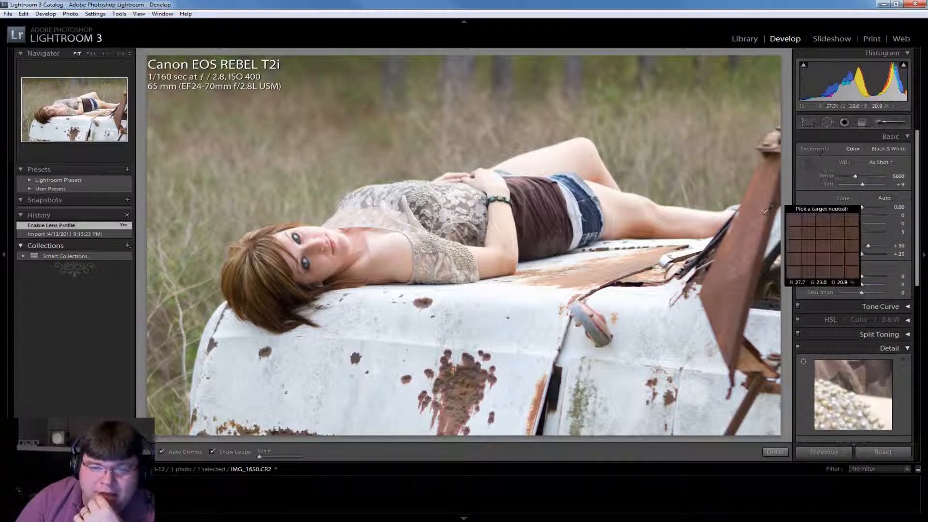
{"action": "left_click", "coordinate": [590, 315]}
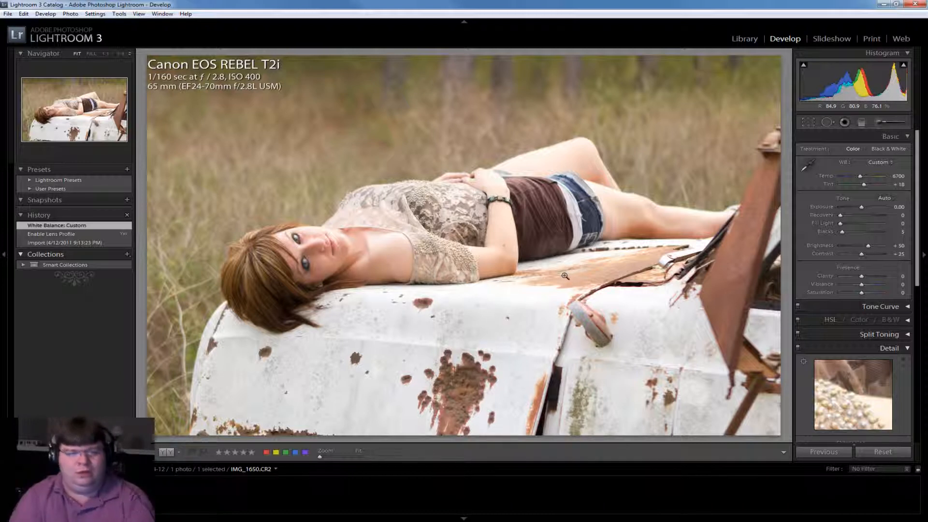
Check the face and white hood at 1:1, and set the exposure to -0.25.
{"action": "left_click", "coordinate": [315, 266]}
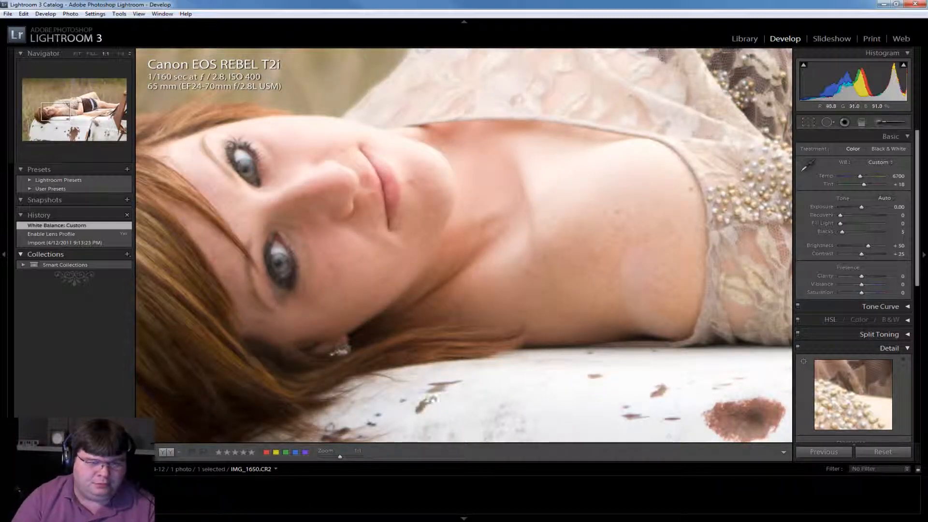
{"action": "left_click_drag", "start_coordinate": [677, 414], "coordinate": [436, 225]}
{"action": "left_click_drag", "start_coordinate": [610, 151], "coordinate": [478, 252]}
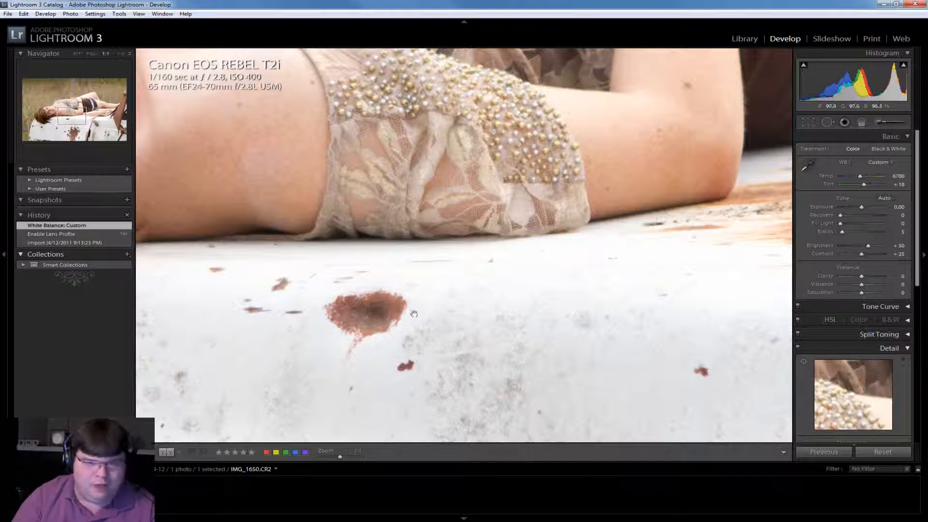
{"action": "left_click", "coordinate": [59, 114]}
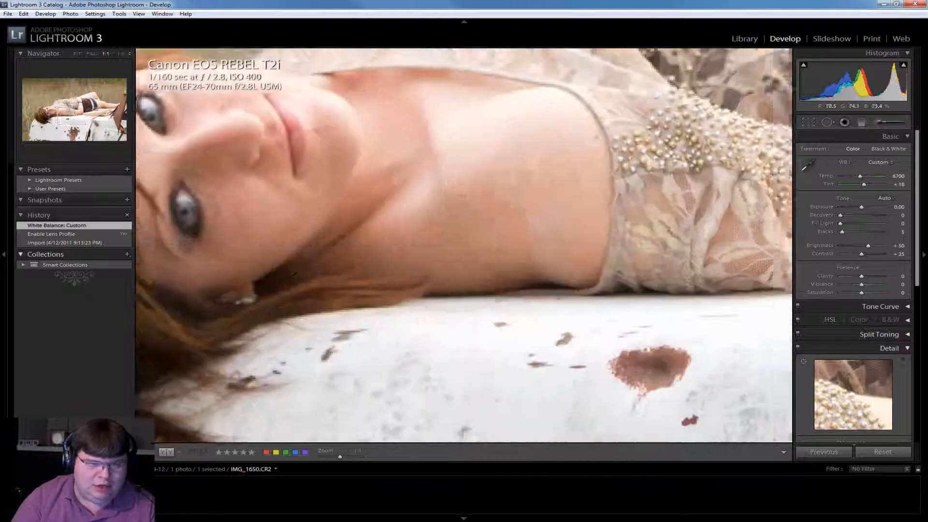
{"action": "left_click", "coordinate": [617, 353]}
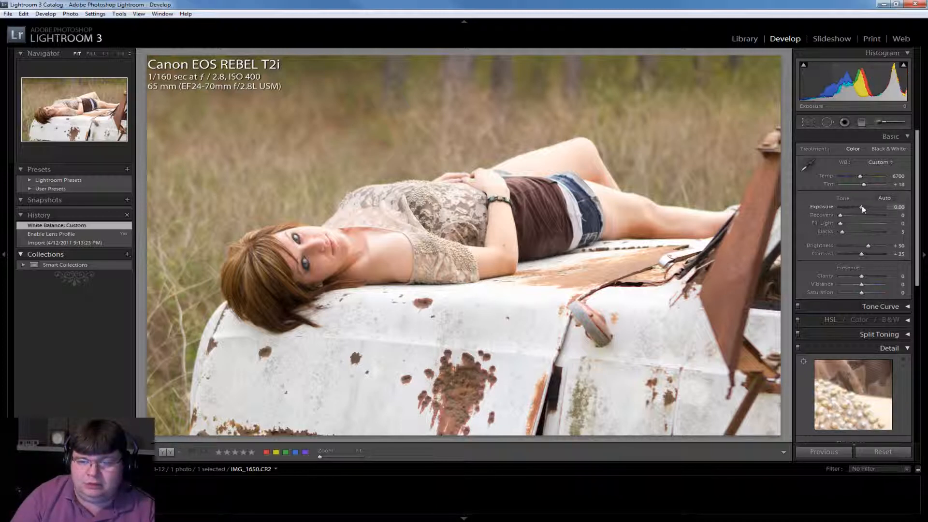
{"action": "left_click", "coordinate": [859, 206]}
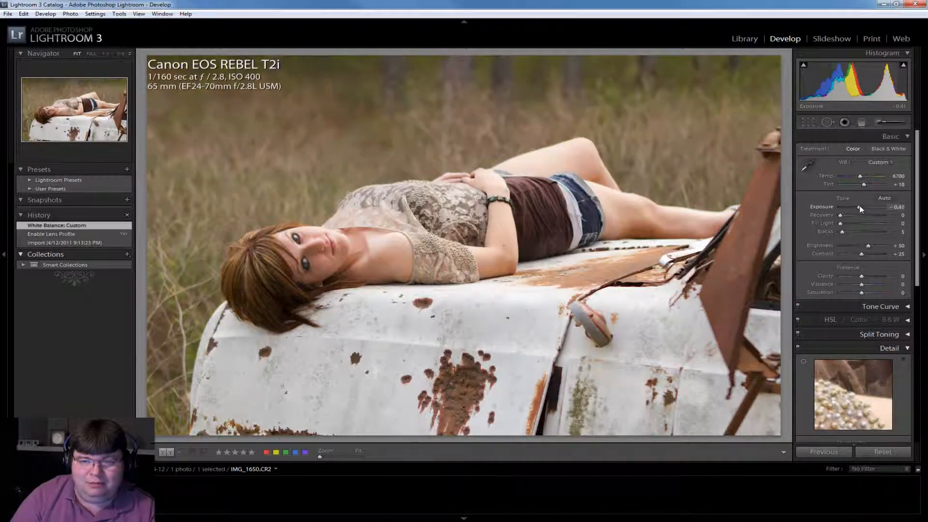
{"action": "left_click", "coordinate": [890, 209]}
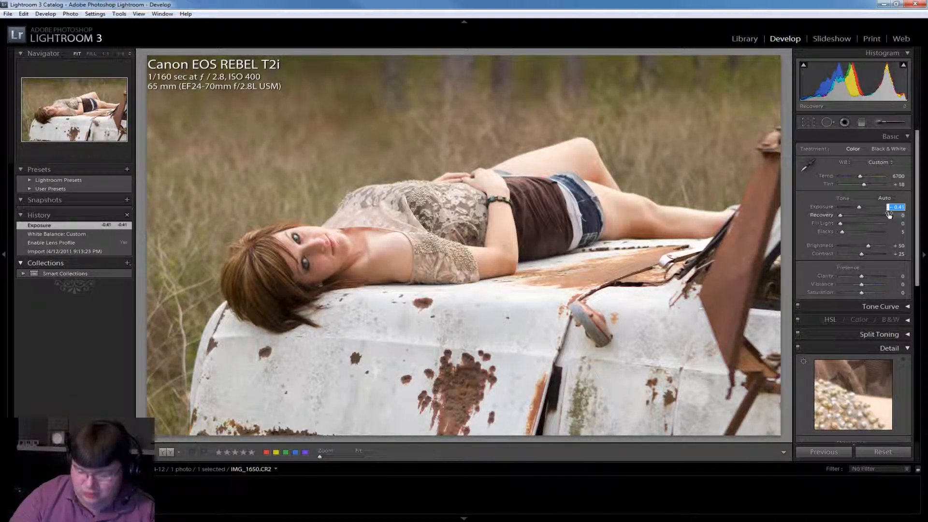
{"action": "type", "text": ".25"}
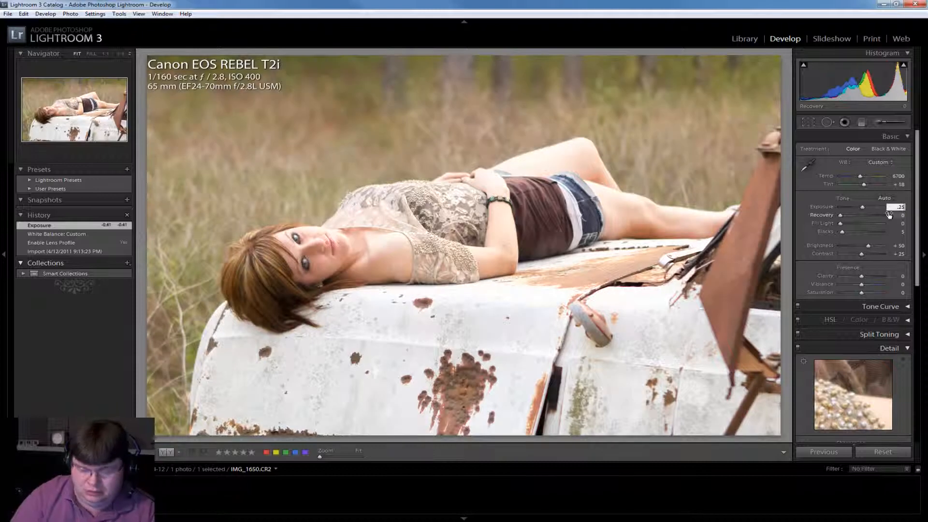
{"action": "key", "text": "BackSpace"}
{"action": "key", "text": "BackSpace"}
{"action": "type", "text": "-.25"}
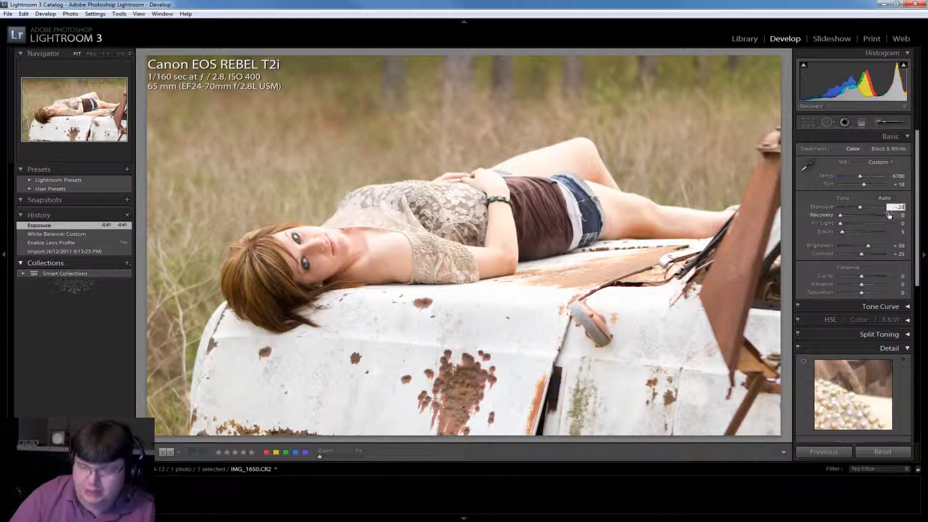
{"action": "key", "text": "Return"}
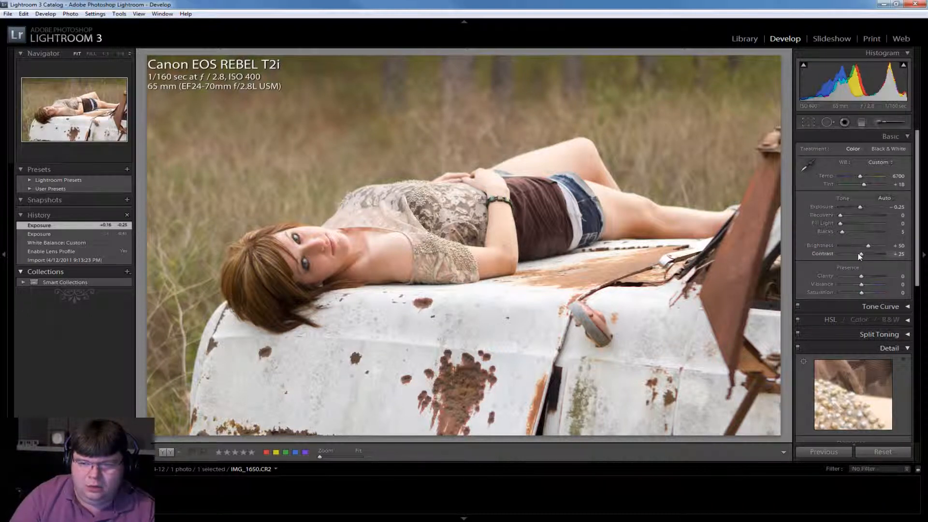
Raise the contrast to +60 and set both clarity and vibrance to +20.
{"action": "left_click_drag", "start_coordinate": [867, 252], "coordinate": [872, 255]}
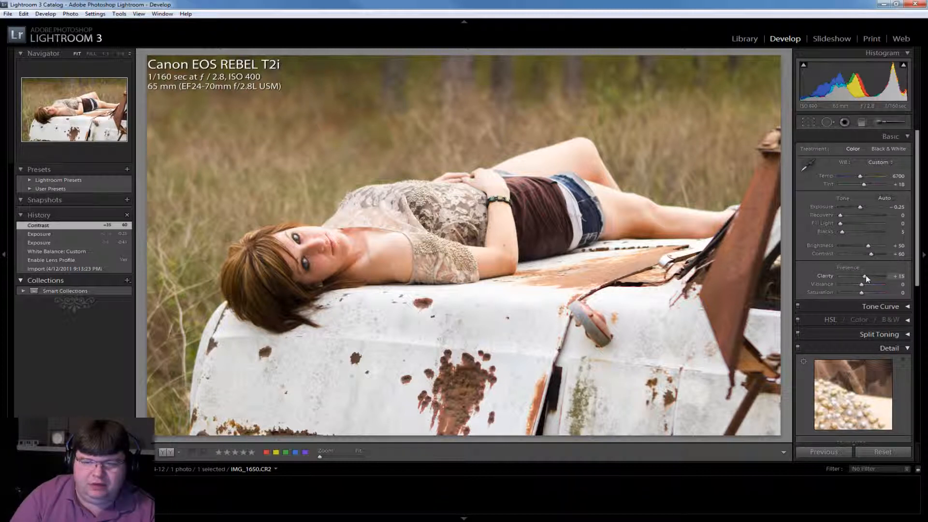
{"action": "left_click_drag", "start_coordinate": [866, 275], "coordinate": [866, 275]}
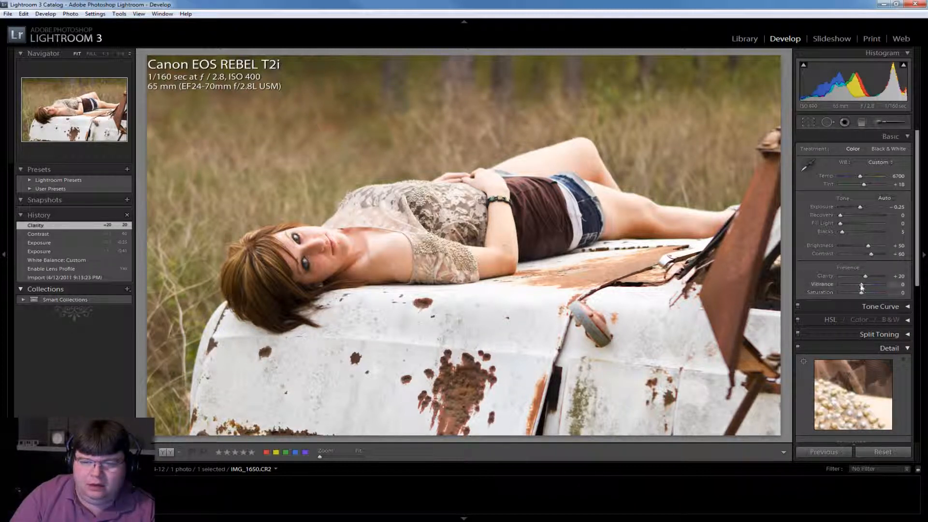
{"action": "left_click_drag", "start_coordinate": [863, 287], "coordinate": [866, 284]}
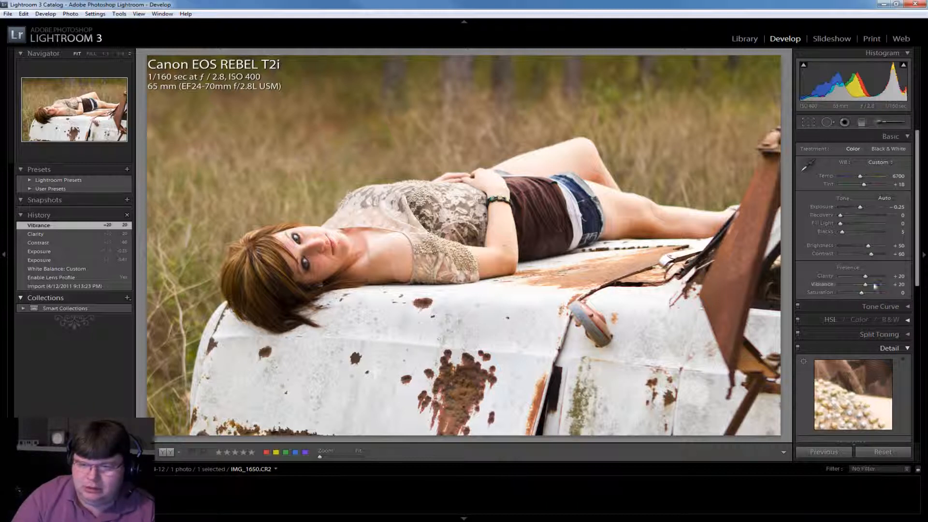
Examine the skin, eyes and lips of the face for noise at 1:1 and 3:1 magnification.
{"action": "scroll", "coordinate": [875, 286], "scroll_direction": "down", "scroll_amount": 5}
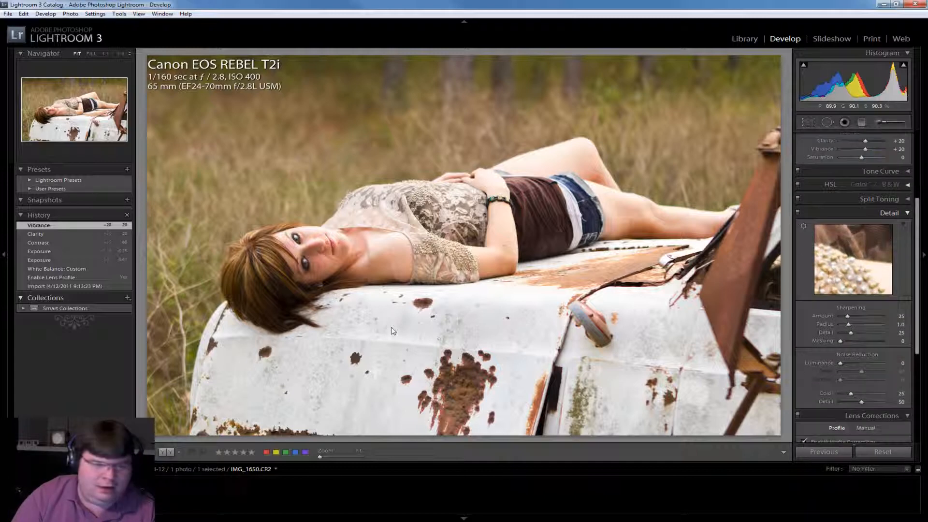
{"action": "left_click", "coordinate": [333, 277]}
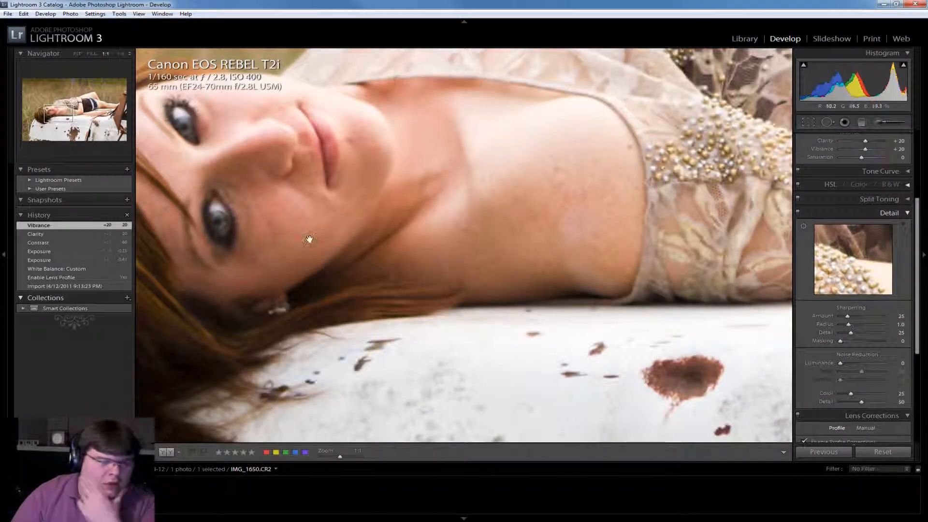
{"action": "left_click_drag", "start_coordinate": [310, 239], "coordinate": [400, 319]}
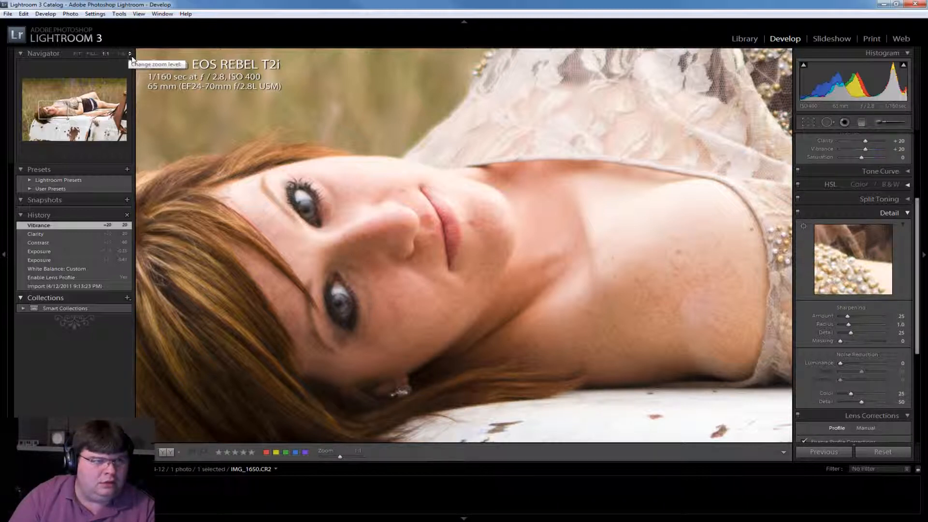
{"action": "left_click", "coordinate": [350, 456]}
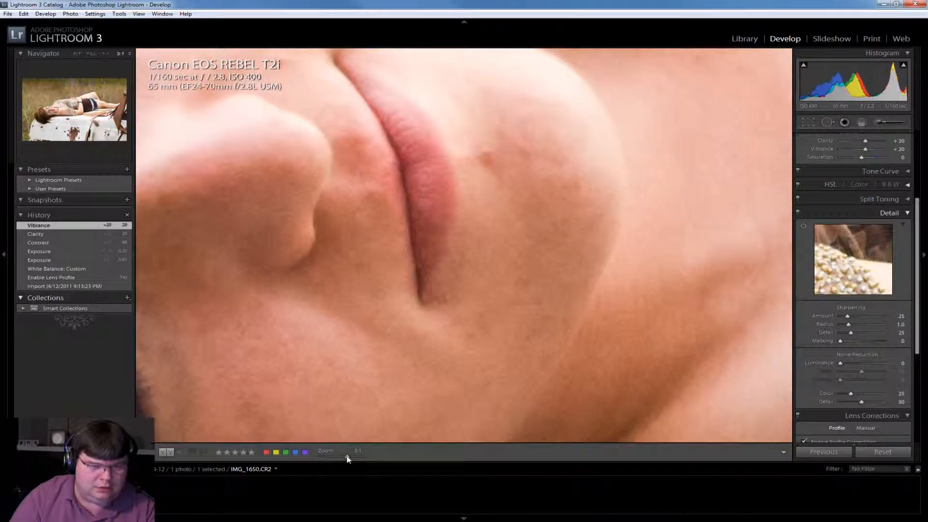
{"action": "left_click_drag", "start_coordinate": [372, 360], "coordinate": [578, 307]}
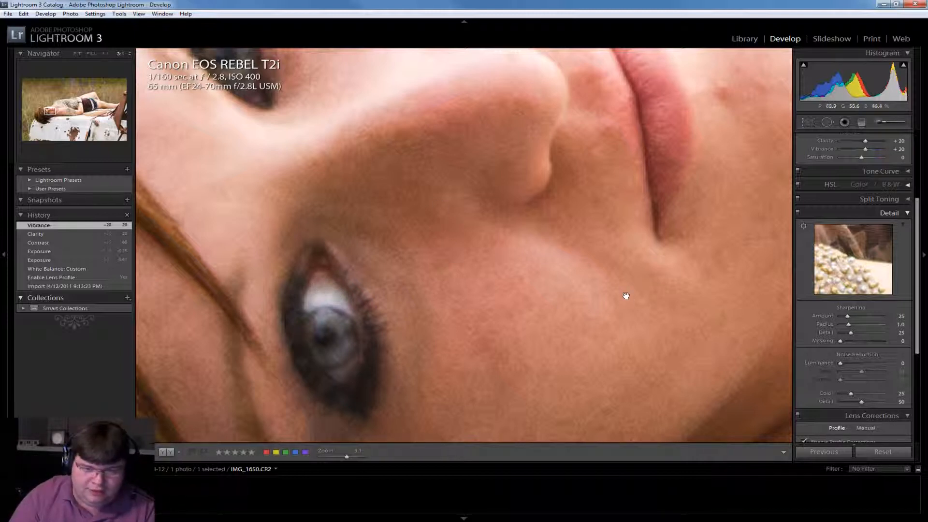
{"action": "left_click_drag", "start_coordinate": [342, 232], "coordinate": [442, 295]}
{"action": "left_click_drag", "start_coordinate": [452, 250], "coordinate": [370, 172]}
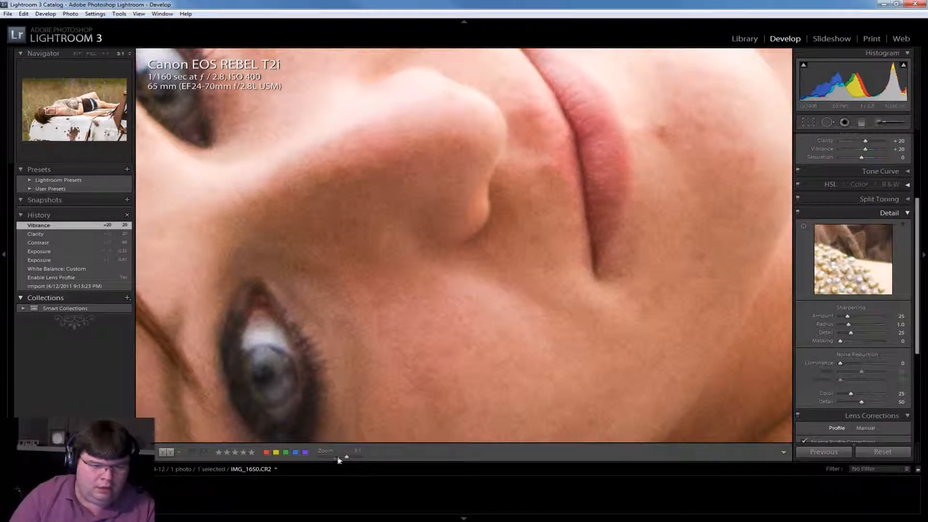
{"action": "left_click_drag", "start_coordinate": [345, 459], "coordinate": [341, 459]}
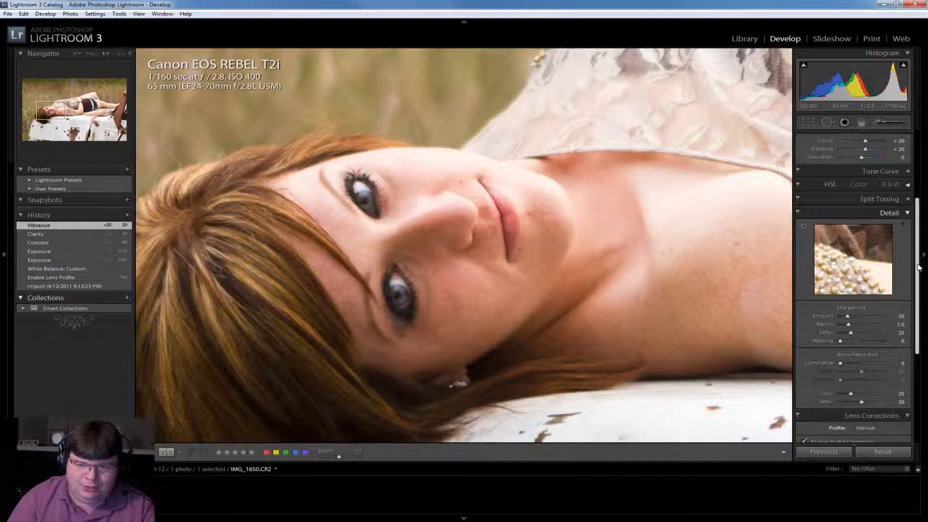
Set the luminance noise reduction to 24 while viewing the face at 1:1.
{"action": "scroll", "coordinate": [865, 295], "scroll_direction": "down", "scroll_amount": 3}
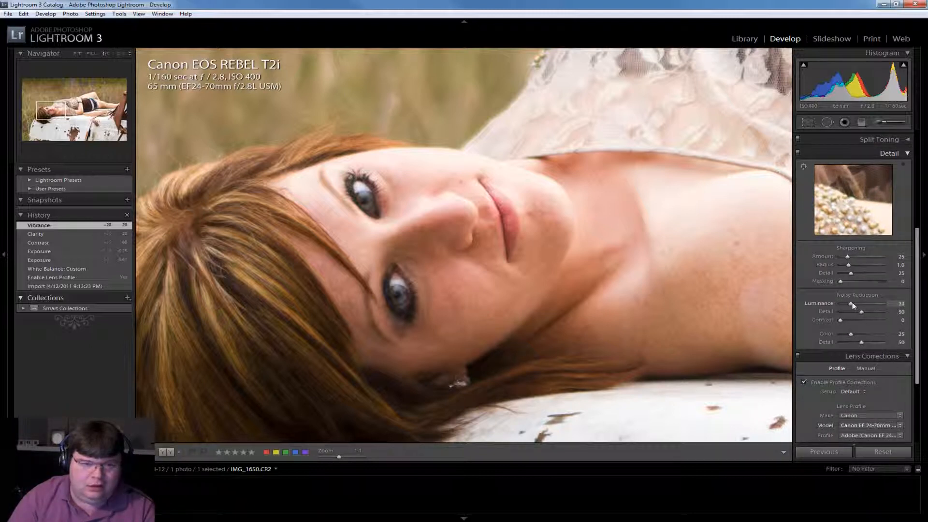
{"action": "left_click_drag", "start_coordinate": [857, 302], "coordinate": [856, 303]}
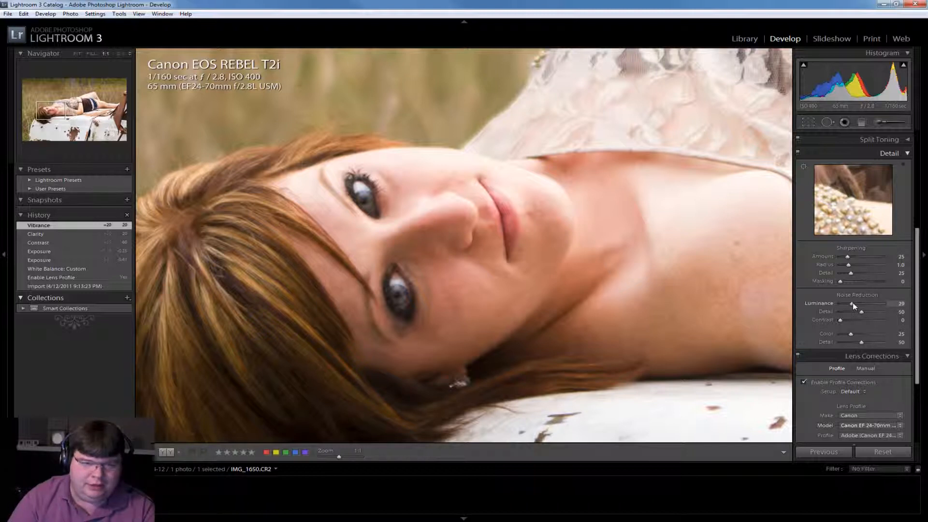
{"action": "left_click_drag", "start_coordinate": [853, 303], "coordinate": [852, 303]}
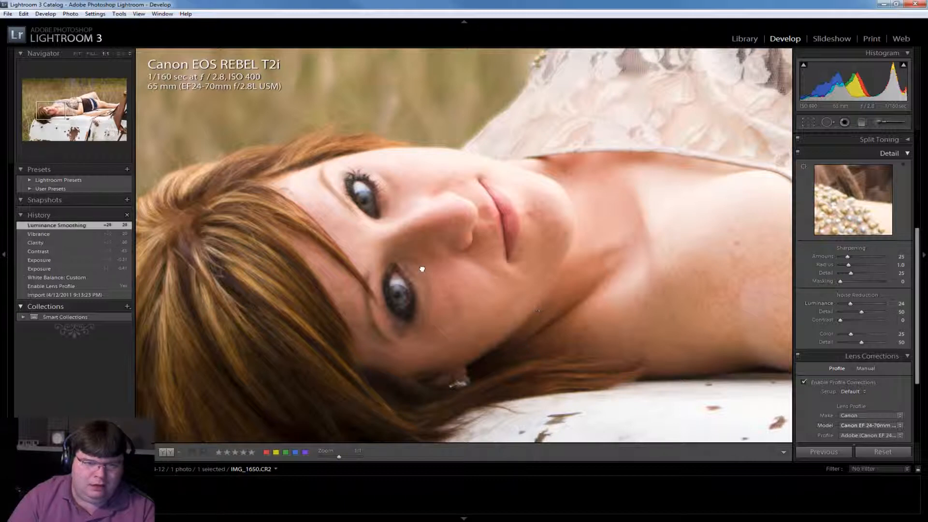
Lower the luminance noise reduction to 17 while viewing the face at 1:1.
{"action": "left_click", "coordinate": [426, 271]}
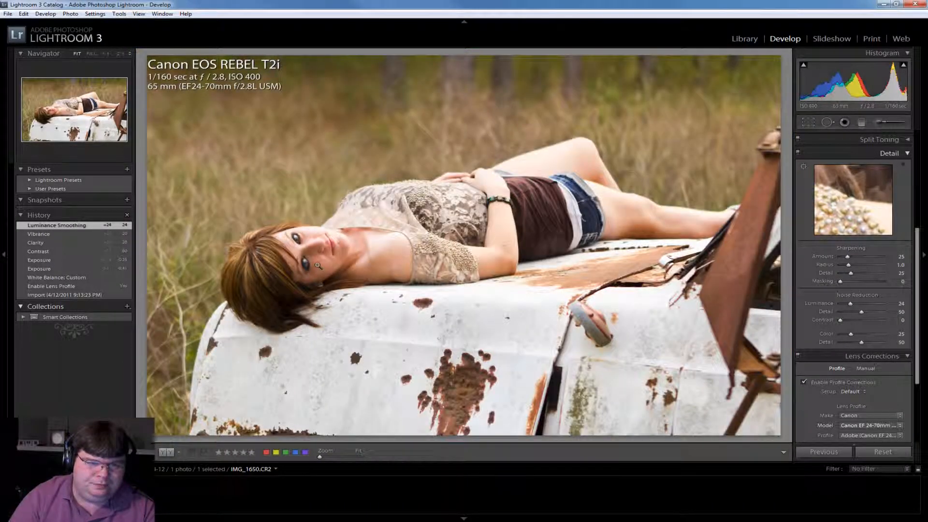
{"action": "left_click", "coordinate": [323, 293]}
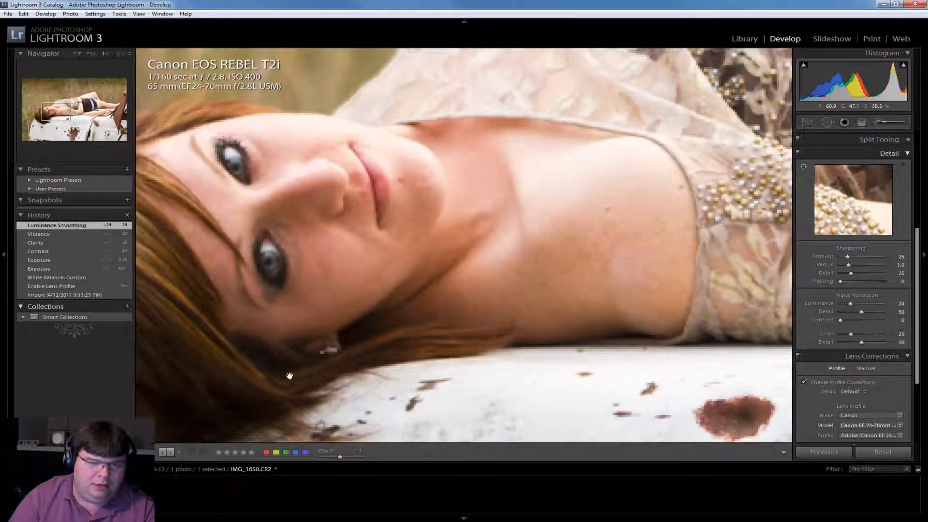
{"action": "left_click_drag", "start_coordinate": [326, 306], "coordinate": [496, 335]}
{"action": "left_click_drag", "start_coordinate": [465, 305], "coordinate": [442, 311]}
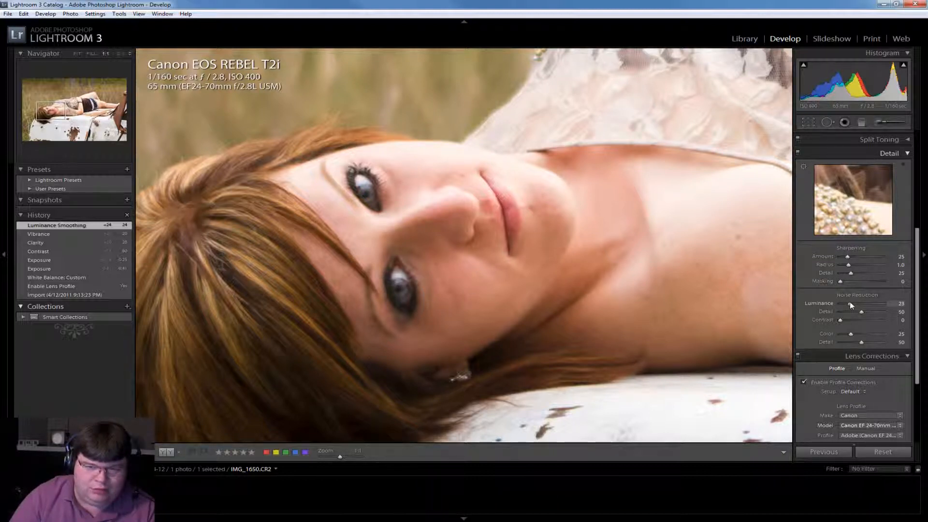
{"action": "left_click_drag", "start_coordinate": [849, 303], "coordinate": [848, 303]}
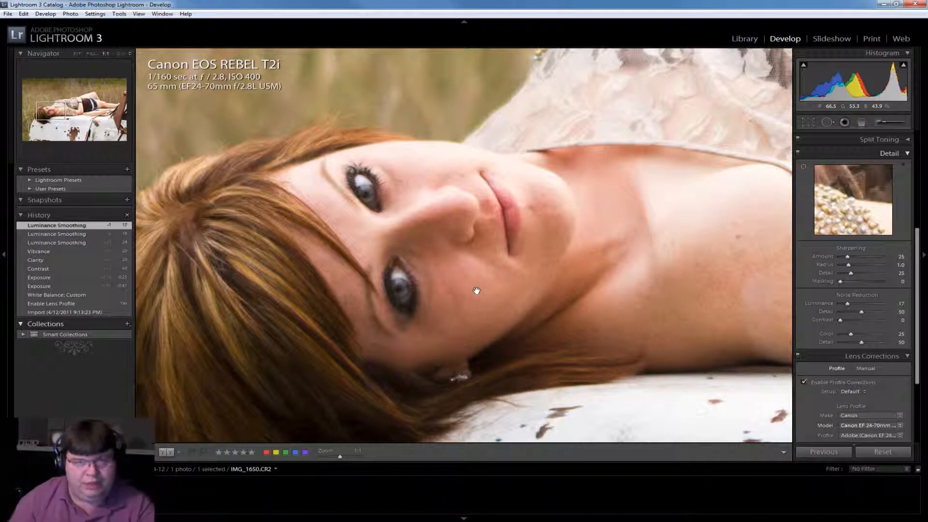
Sharpen the photo with amount 31, radius 1.2, detail 30 and masking 64, judging the beaded sleeve at 1:1.
{"action": "left_click", "coordinate": [583, 308]}
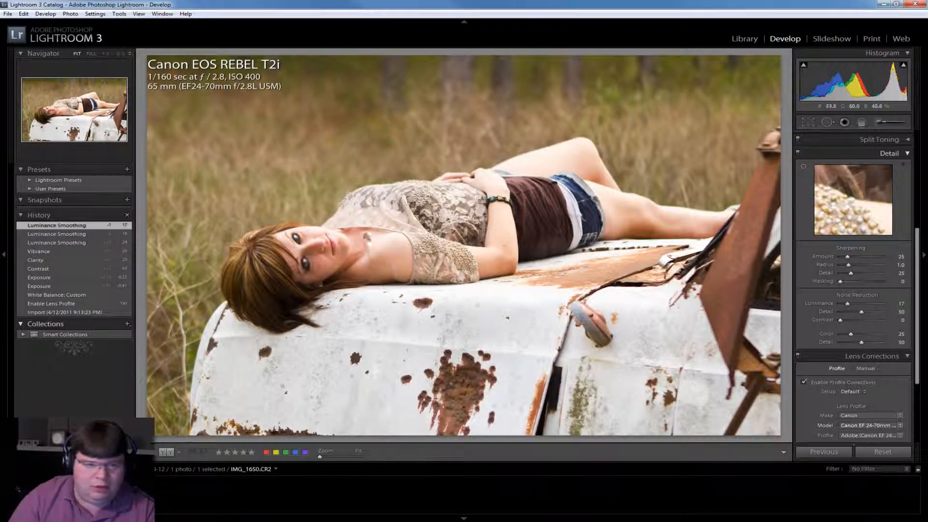
{"action": "left_click", "coordinate": [435, 266]}
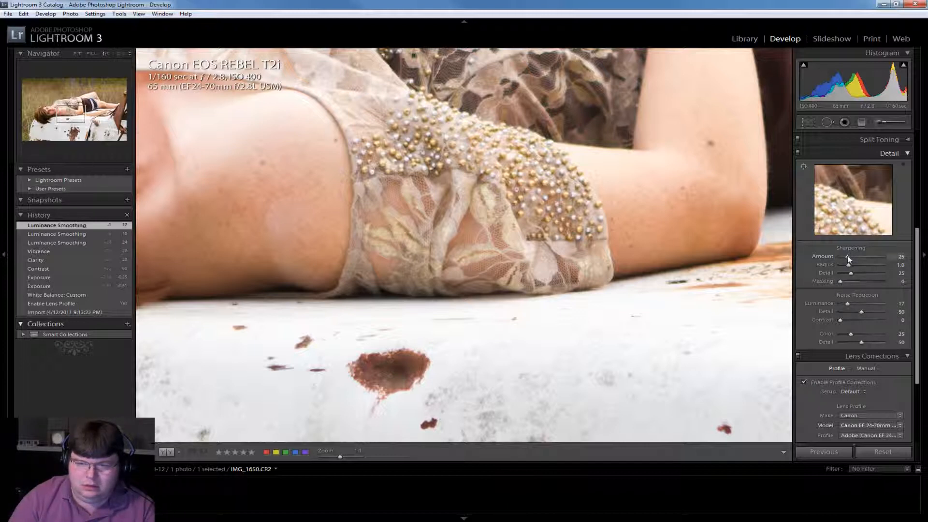
{"action": "left_click_drag", "start_coordinate": [849, 259], "coordinate": [852, 258]}
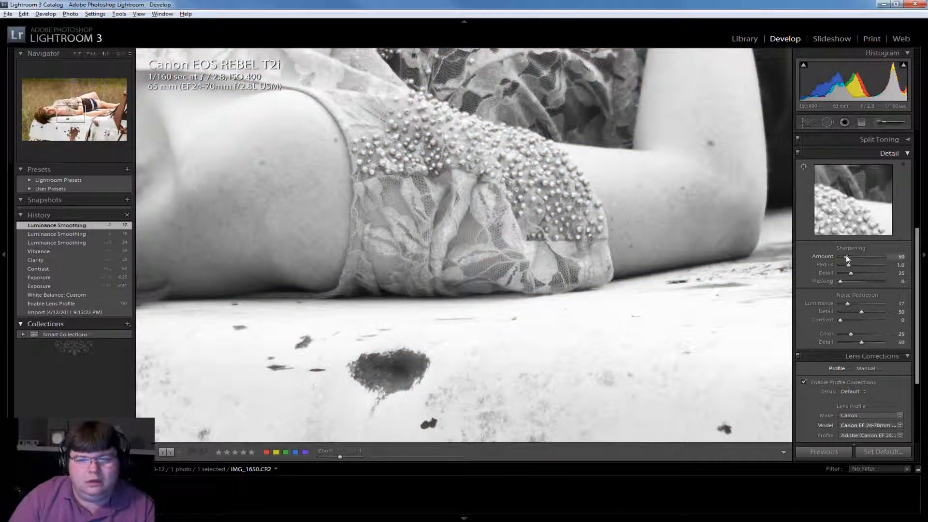
{"action": "left_click_drag", "start_coordinate": [848, 255], "coordinate": [852, 274]}
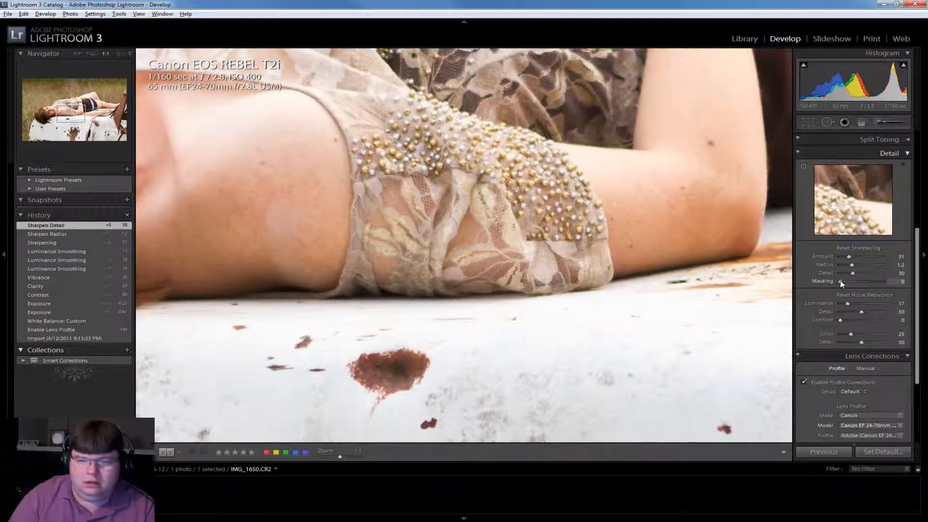
{"action": "left_click_drag", "start_coordinate": [840, 281], "coordinate": [868, 281]}
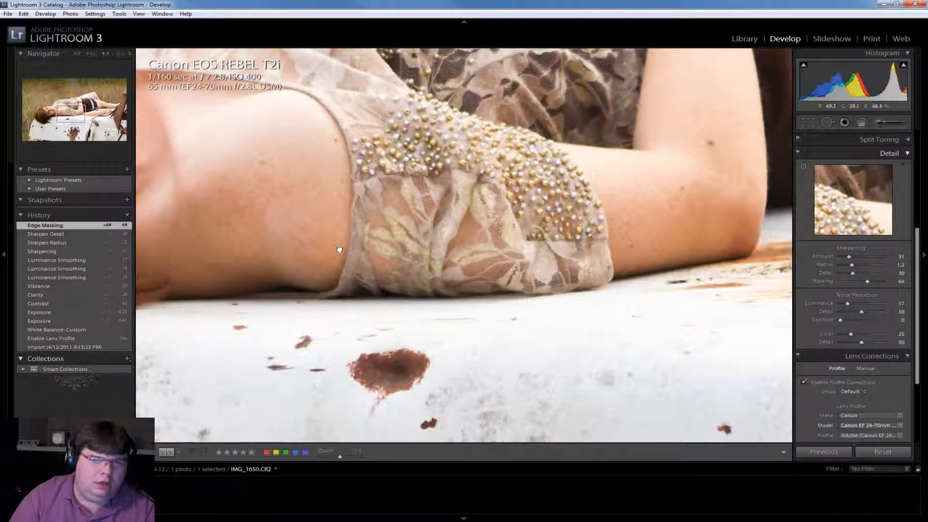
Examine the sharpening on the face, hair and shoulder at 1:1, and review the whole photo.
{"action": "left_click_drag", "start_coordinate": [339, 250], "coordinate": [438, 276]}
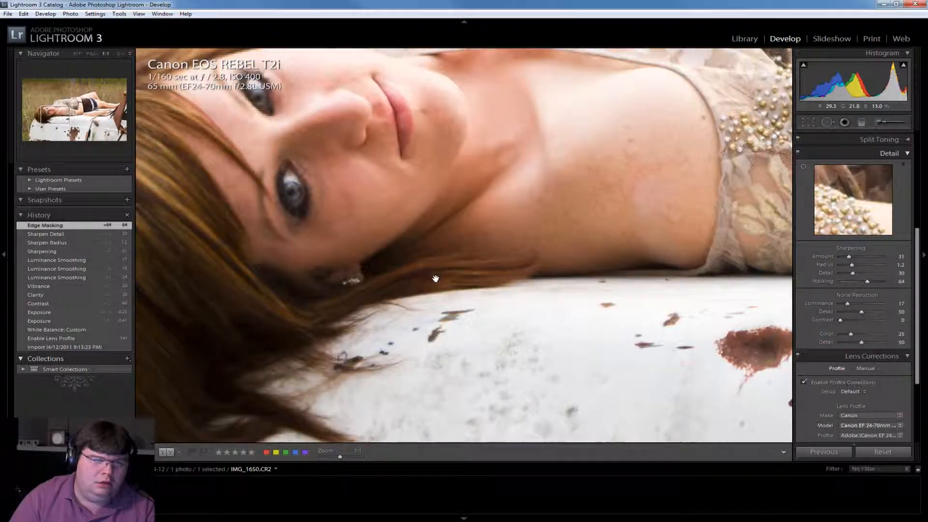
{"action": "left_click_drag", "start_coordinate": [452, 234], "coordinate": [451, 307]}
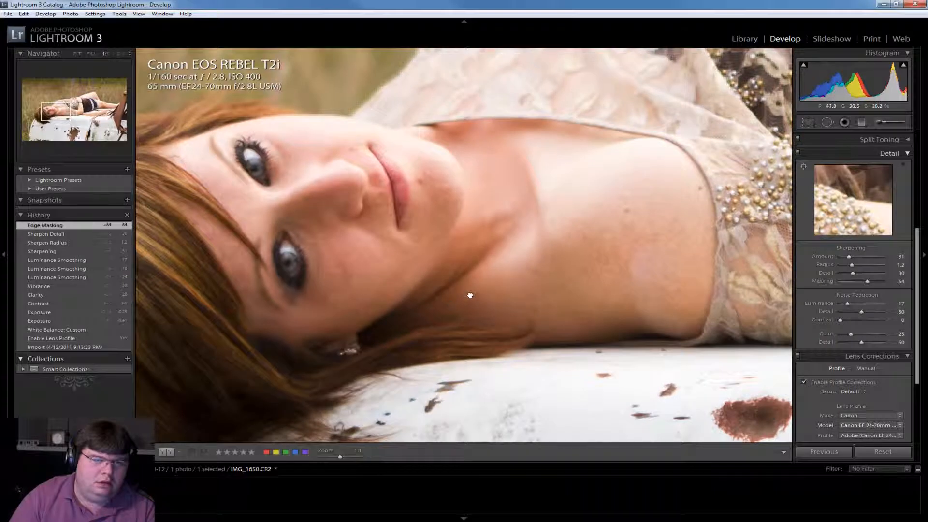
{"action": "left_click", "coordinate": [462, 313]}
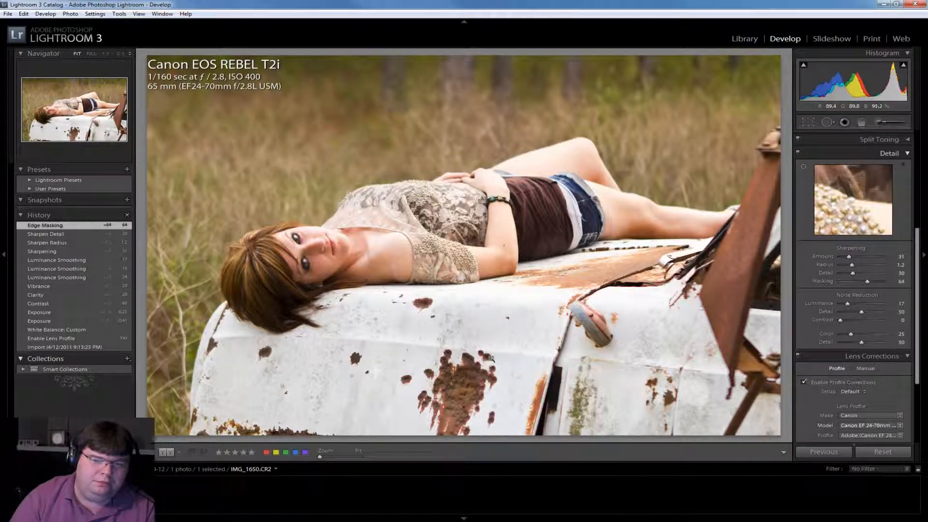
{"action": "left_click", "coordinate": [492, 360]}
{"action": "left_click", "coordinate": [462, 301]}
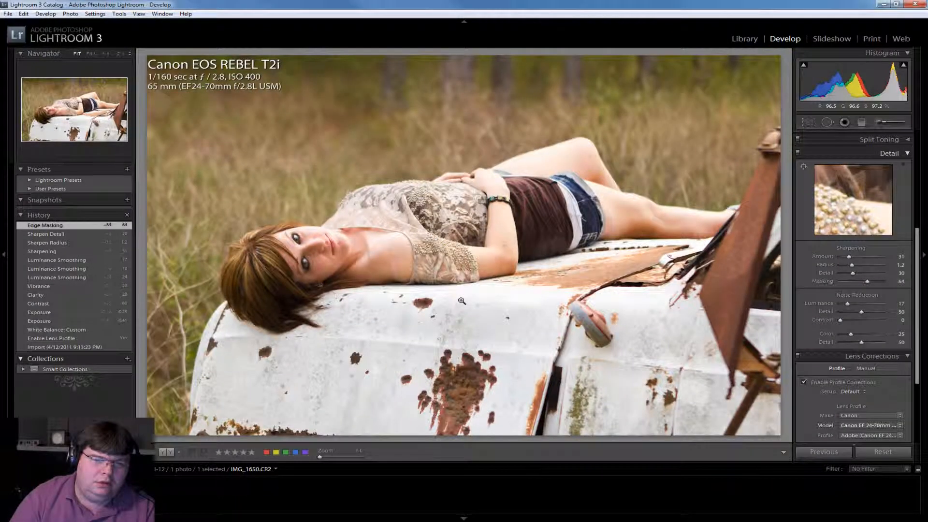